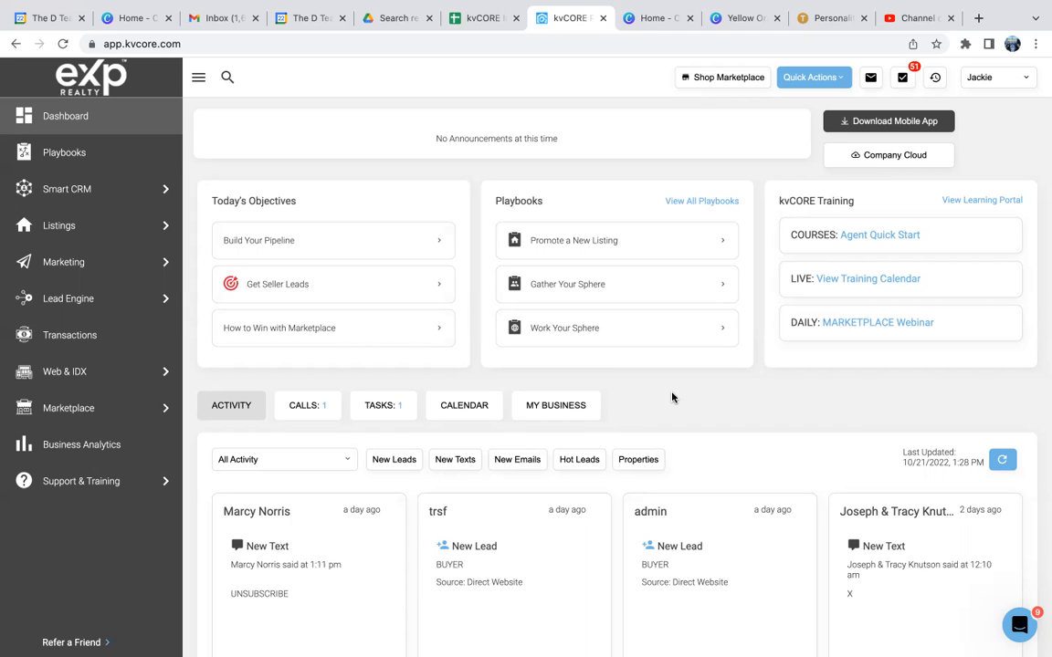
Step: Search all Smart CRM contacts by a partial first name and open the fourth matching contact's record
{"action": "mouse_move", "coordinate": [77, 182]}
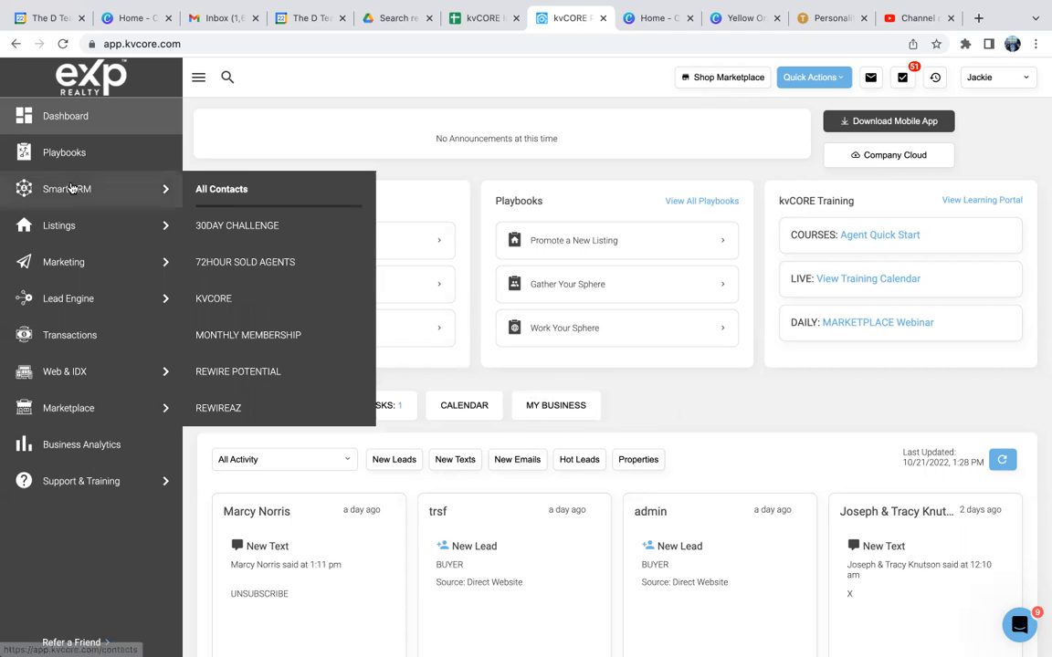
{"action": "left_click", "coordinate": [209, 192]}
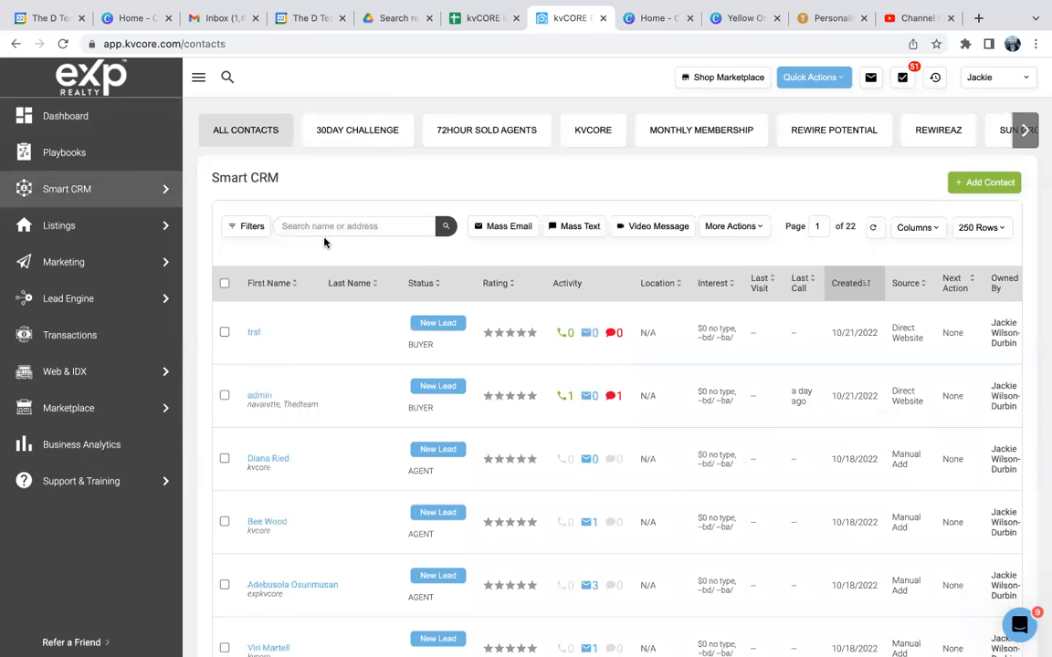
{"action": "left_click", "coordinate": [321, 229]}
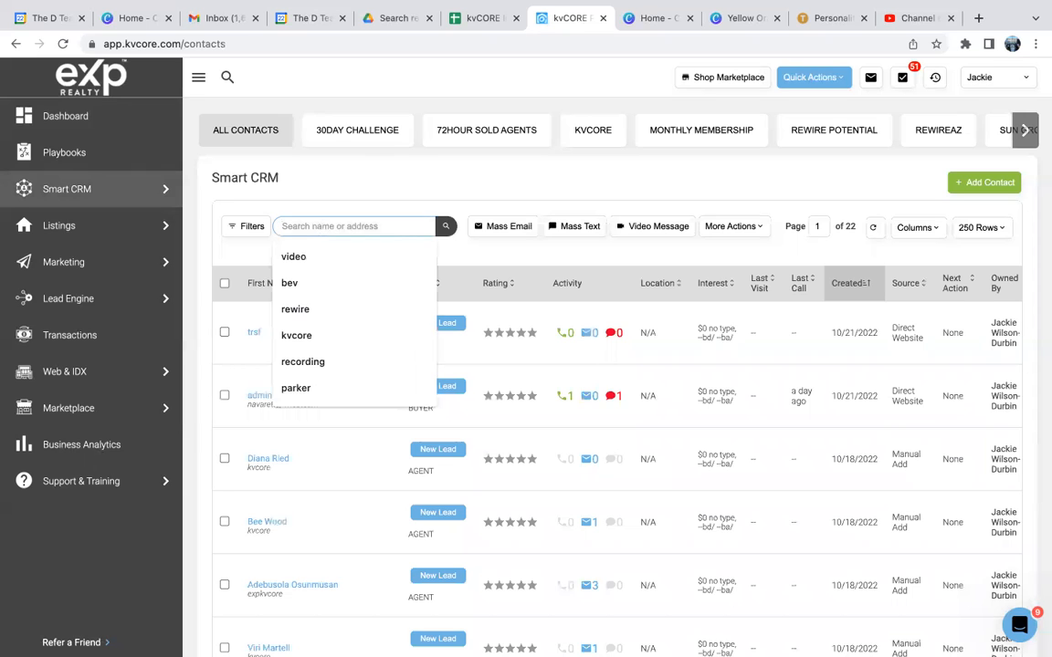
{"action": "type", "text": "kris"}
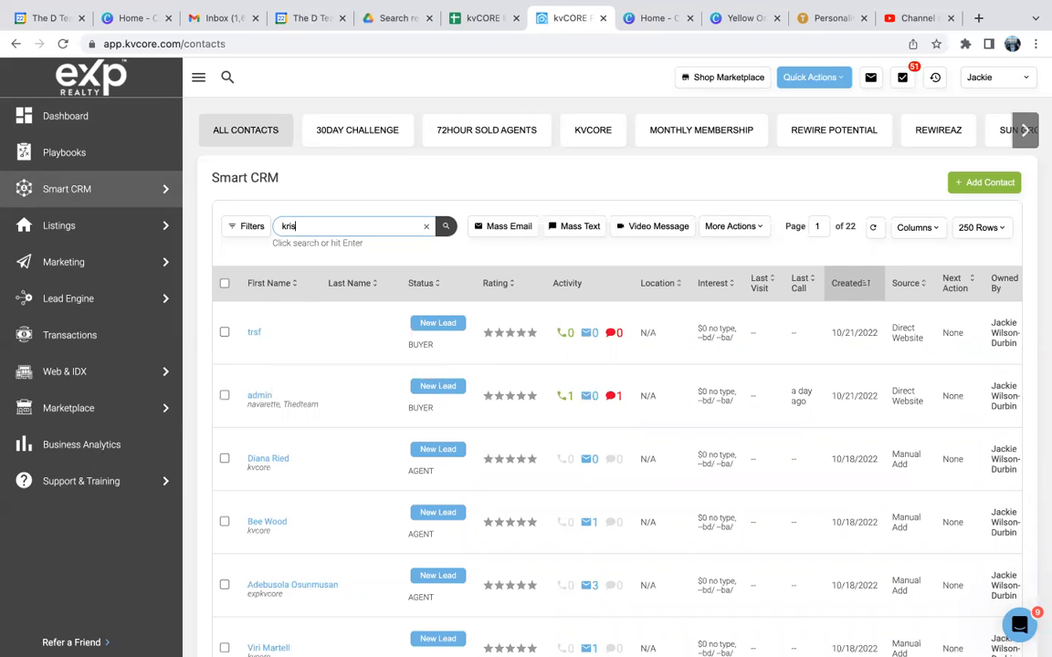
{"action": "key", "text": "Return"}
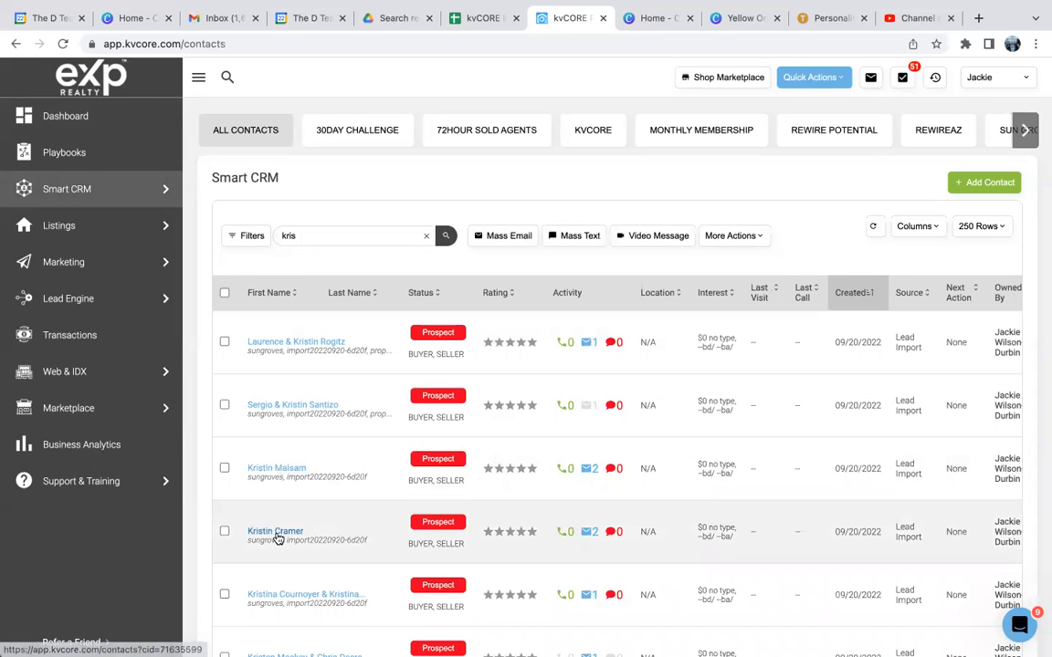
{"action": "left_click", "coordinate": [277, 536]}
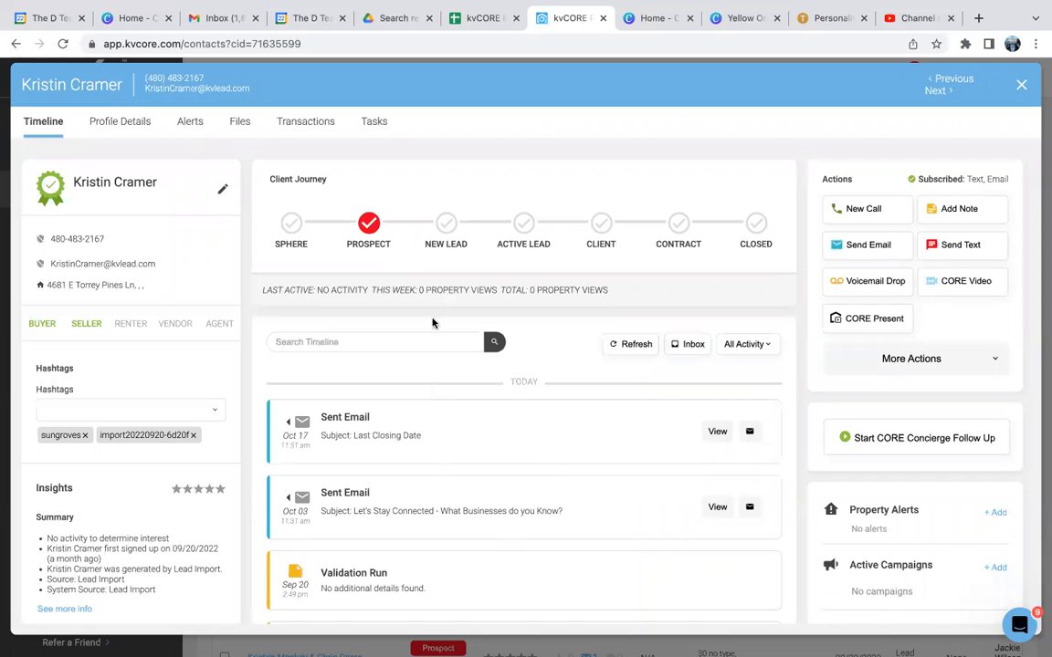
Step: Add a custom note reading "10/27 -" to the contact's timeline and pin it to the top
{"action": "scroll", "coordinate": [601, 484], "scroll_direction": "down", "scroll_amount": 3}
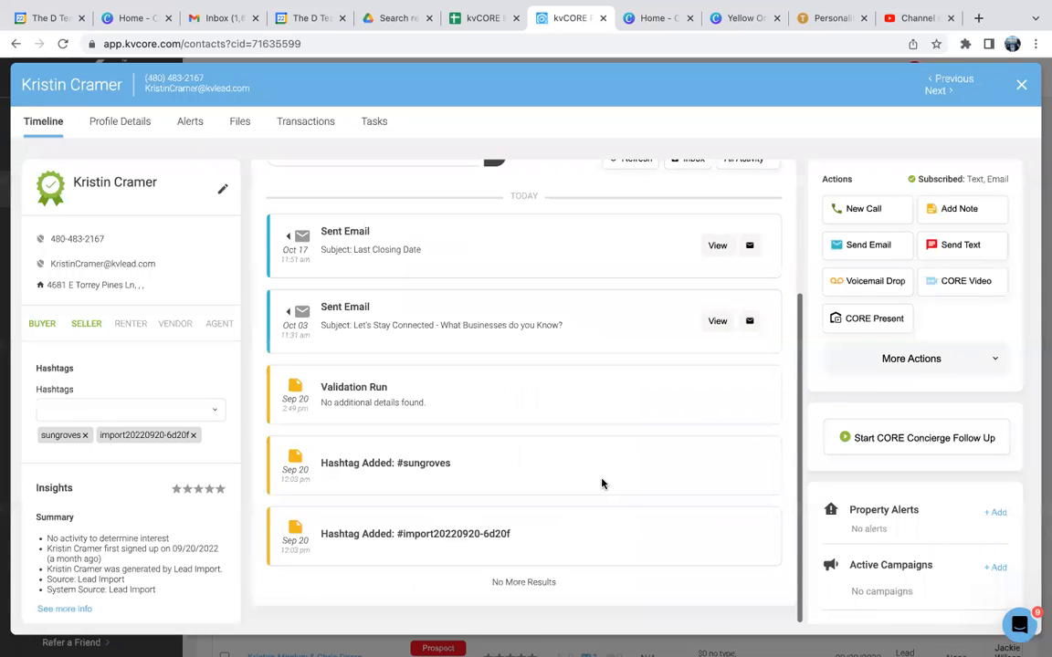
{"action": "scroll", "coordinate": [601, 484], "scroll_direction": "up", "scroll_amount": 3}
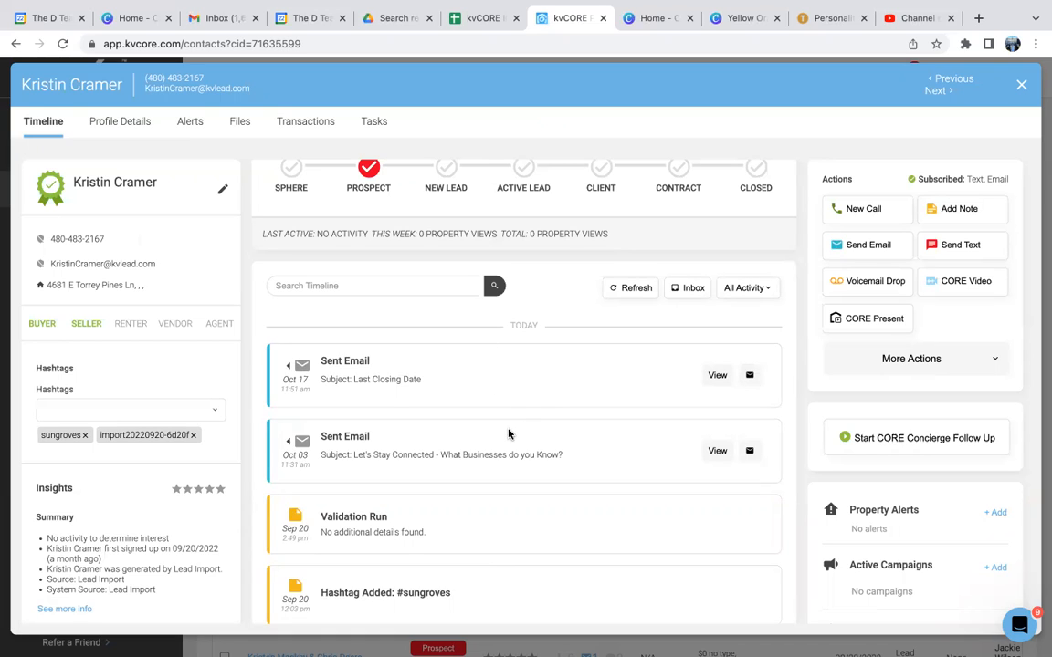
{"action": "scroll", "coordinate": [508, 434], "scroll_direction": "up", "scroll_amount": 2}
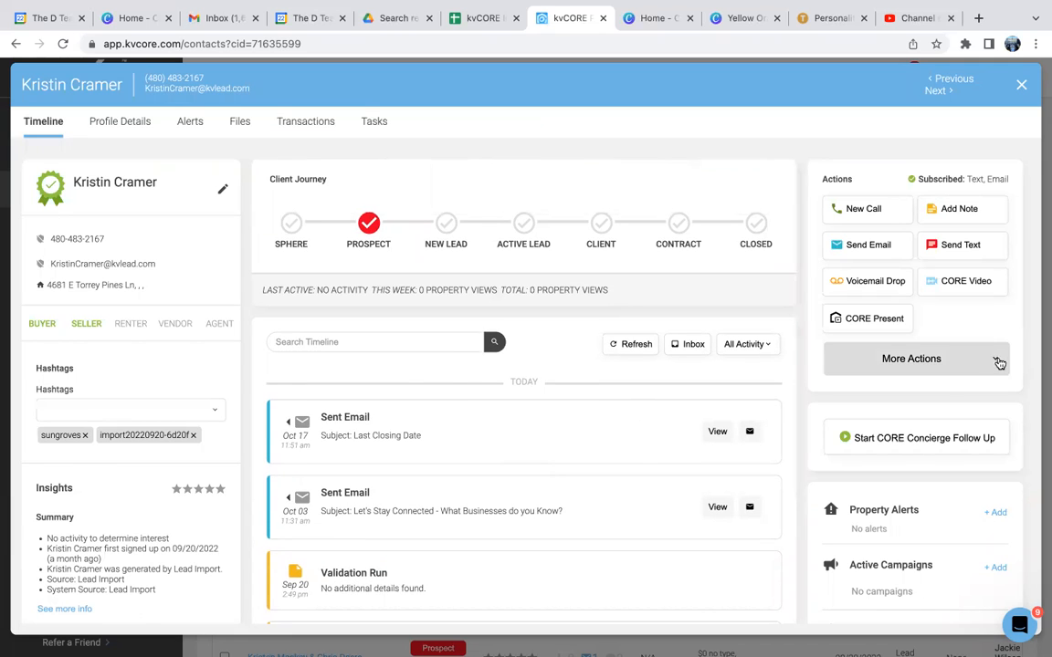
{"action": "left_click", "coordinate": [982, 213]}
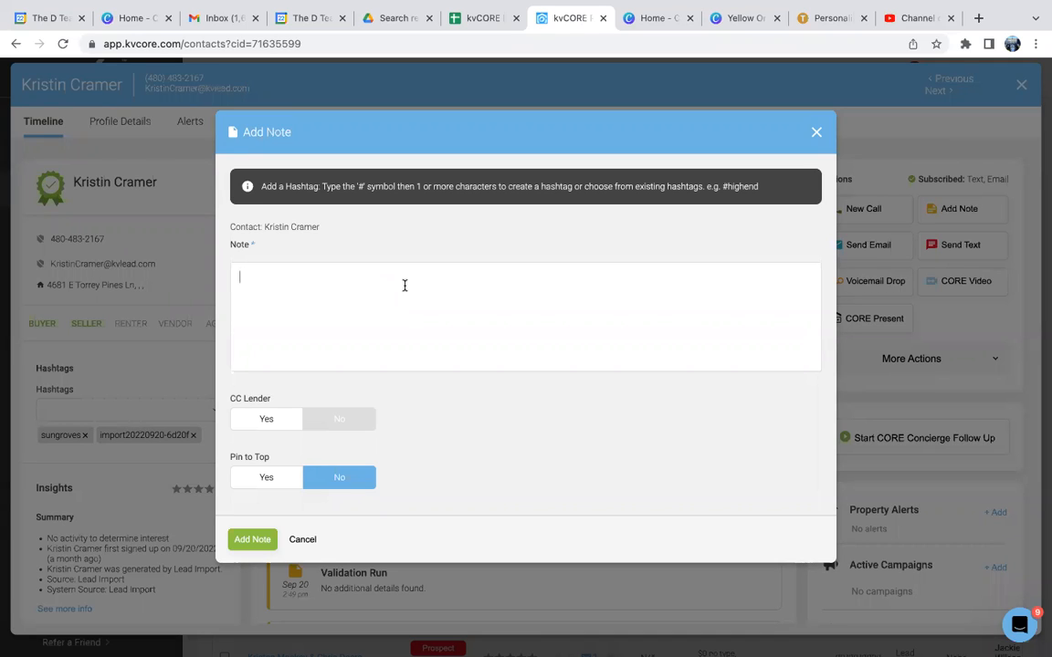
{"action": "type", "text": "10/27 -"}
{"action": "left_click", "coordinate": [261, 479]}
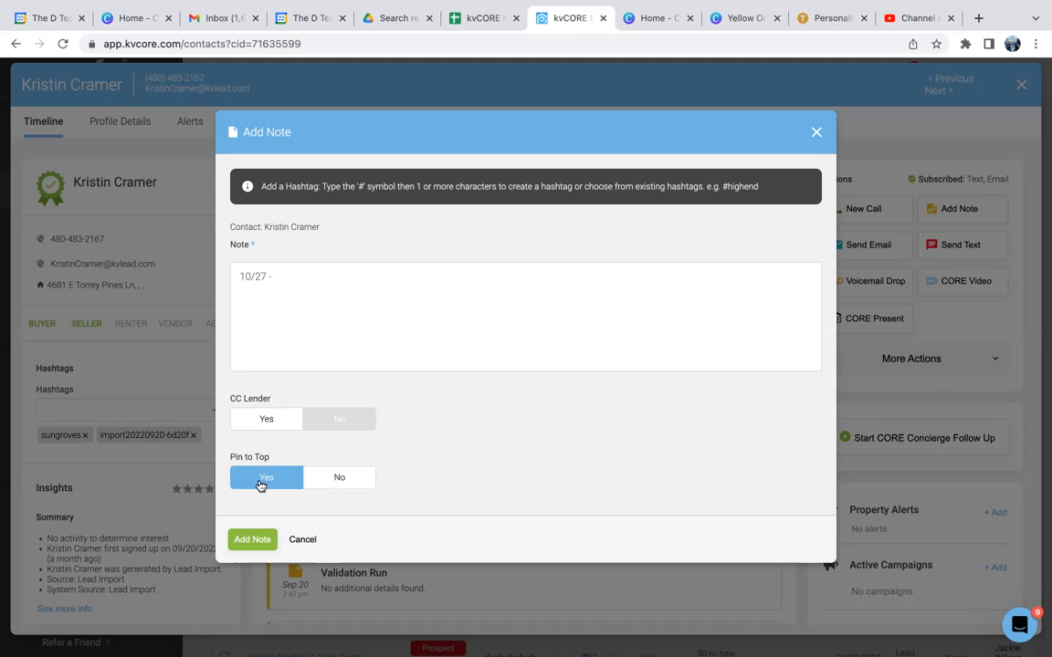
{"action": "left_click", "coordinate": [249, 541]}
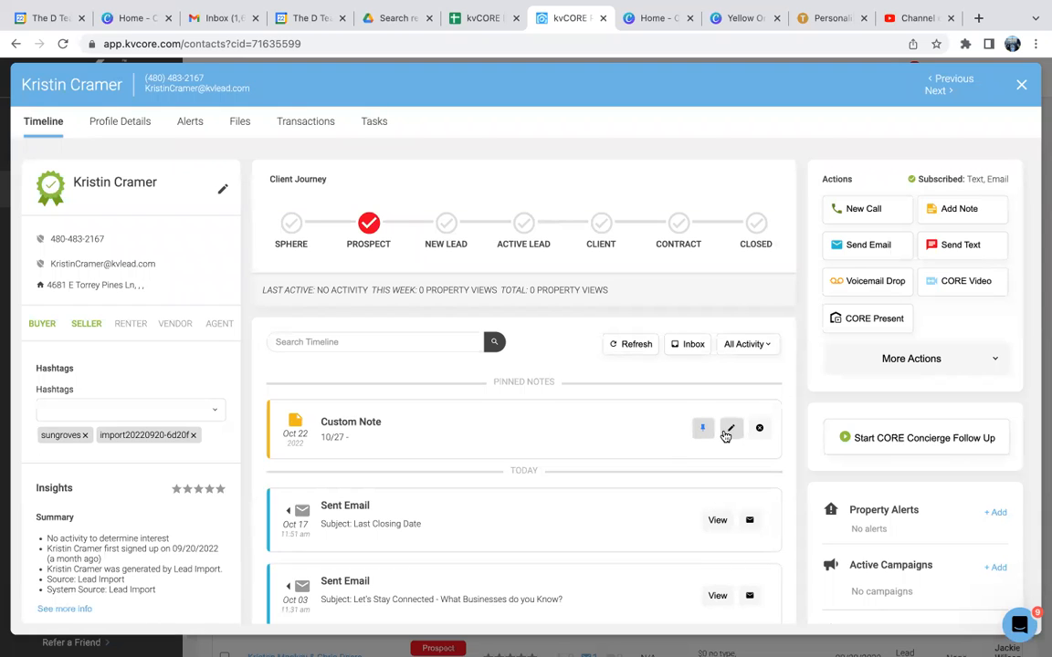
Step: Update the pinned custom note with a "10/31 -" entry, separated from the first entry by a blank line
{"action": "left_click", "coordinate": [730, 431]}
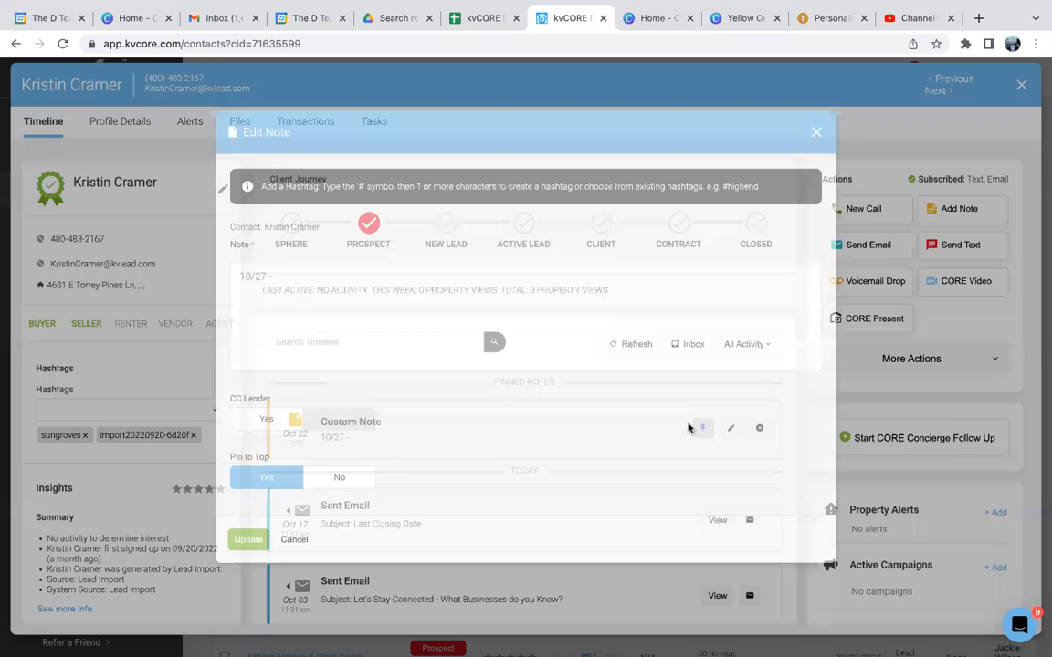
{"action": "key", "text": "Return"}
{"action": "key", "text": "Return"}
{"action": "type", "text": "10/31 "}
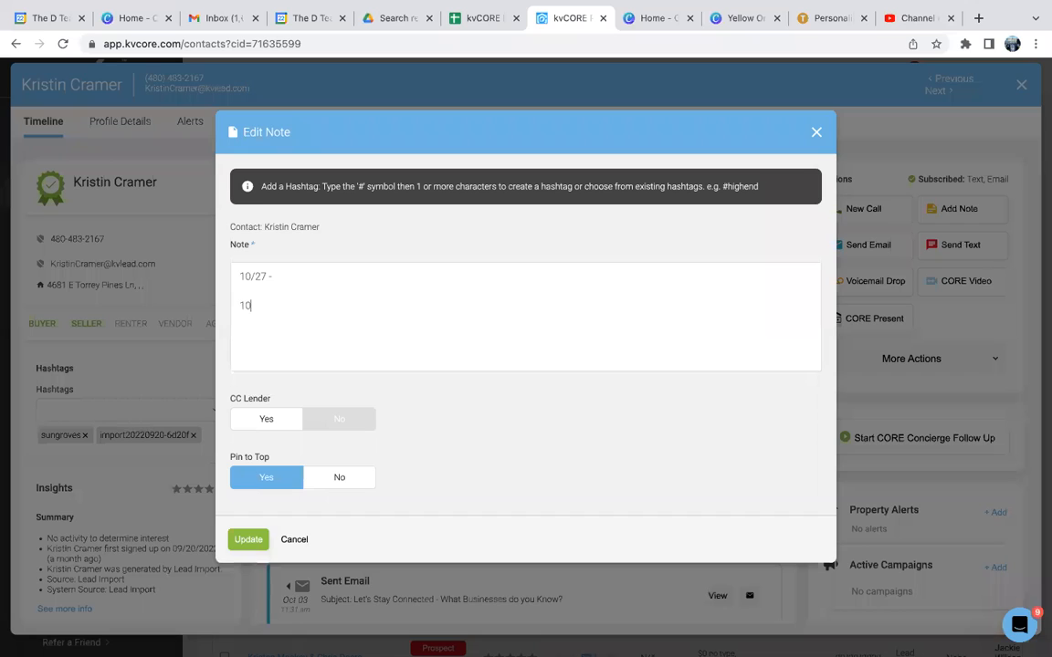
{"action": "type", "text": "-"}
{"action": "left_click", "coordinate": [243, 542]}
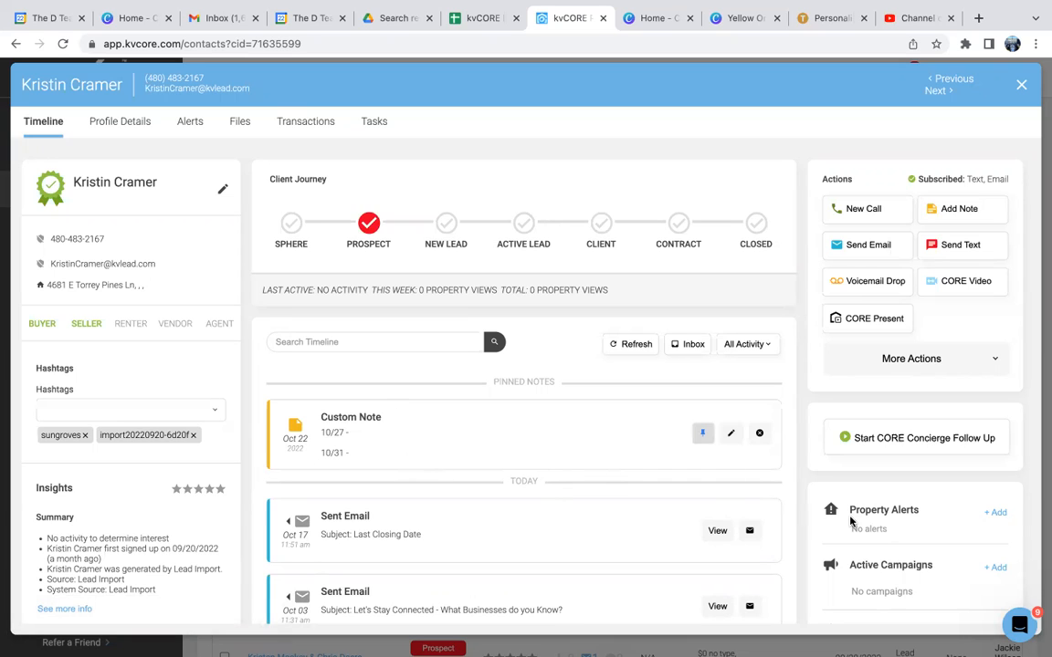
Step: Review the contact's sections from Property Alerts to Seller Report and the additional collaboration and communication actions
{"action": "scroll", "coordinate": [850, 521], "scroll_direction": "down", "scroll_amount": 1}
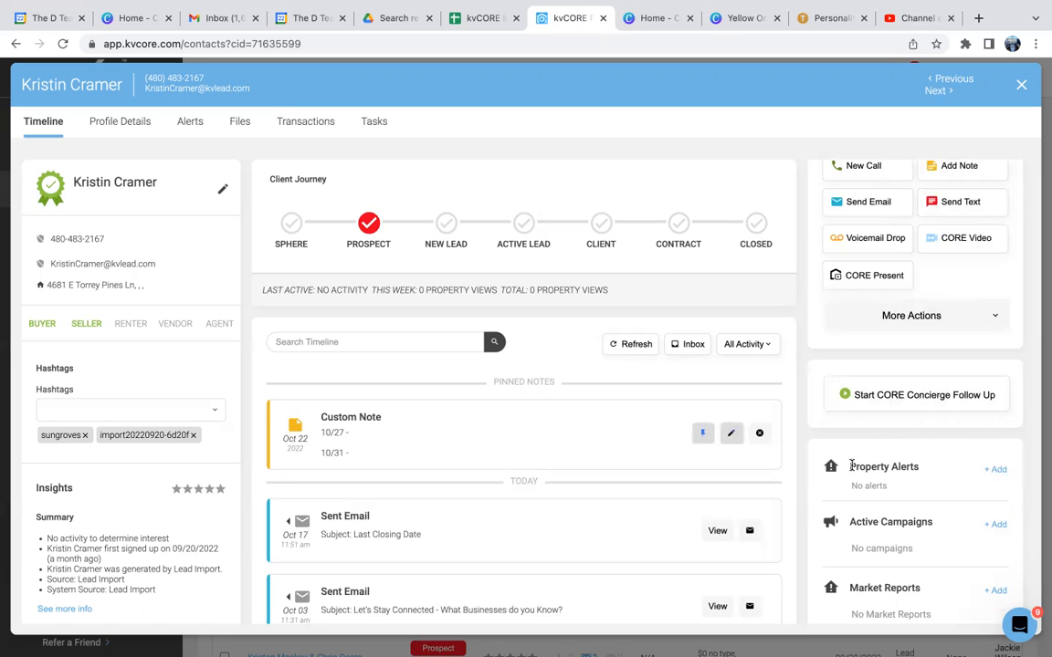
{"action": "scroll", "coordinate": [890, 470], "scroll_direction": "down", "scroll_amount": 1}
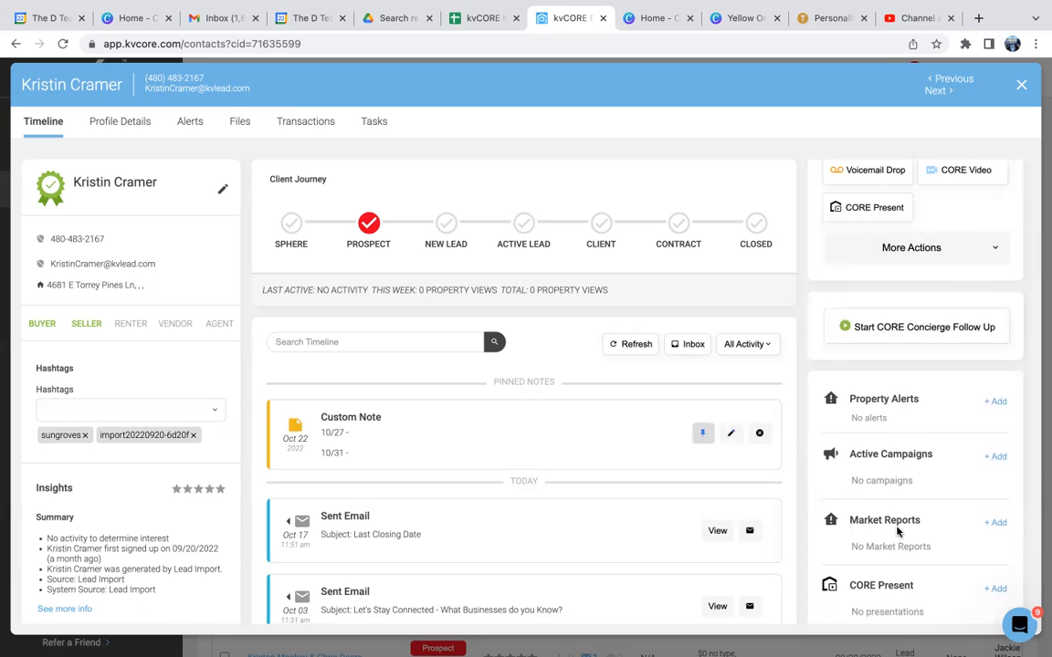
{"action": "scroll", "coordinate": [899, 534], "scroll_direction": "down", "scroll_amount": 1}
{"action": "scroll", "coordinate": [898, 531], "scroll_direction": "down", "scroll_amount": 1}
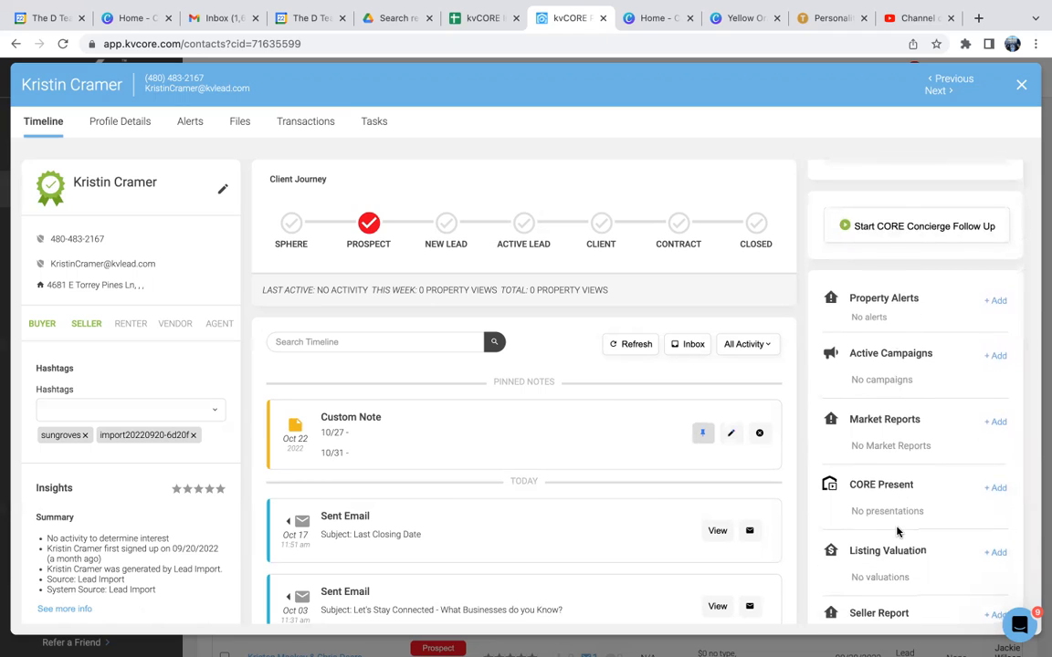
{"action": "scroll", "coordinate": [902, 528], "scroll_direction": "down", "scroll_amount": 1}
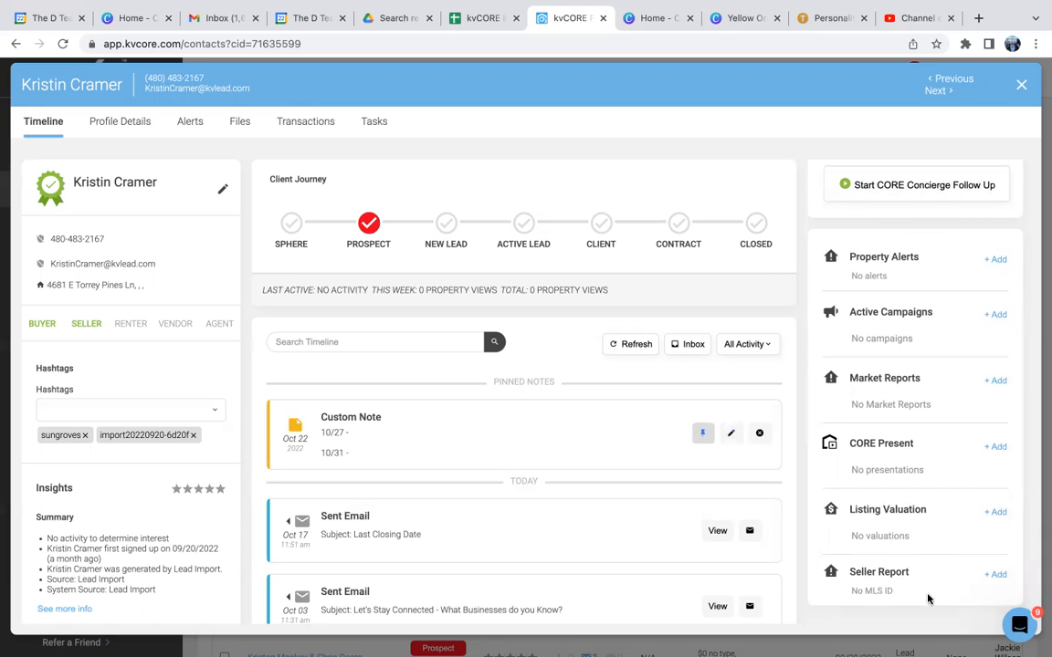
{"action": "scroll", "coordinate": [928, 598], "scroll_direction": "up", "scroll_amount": 5}
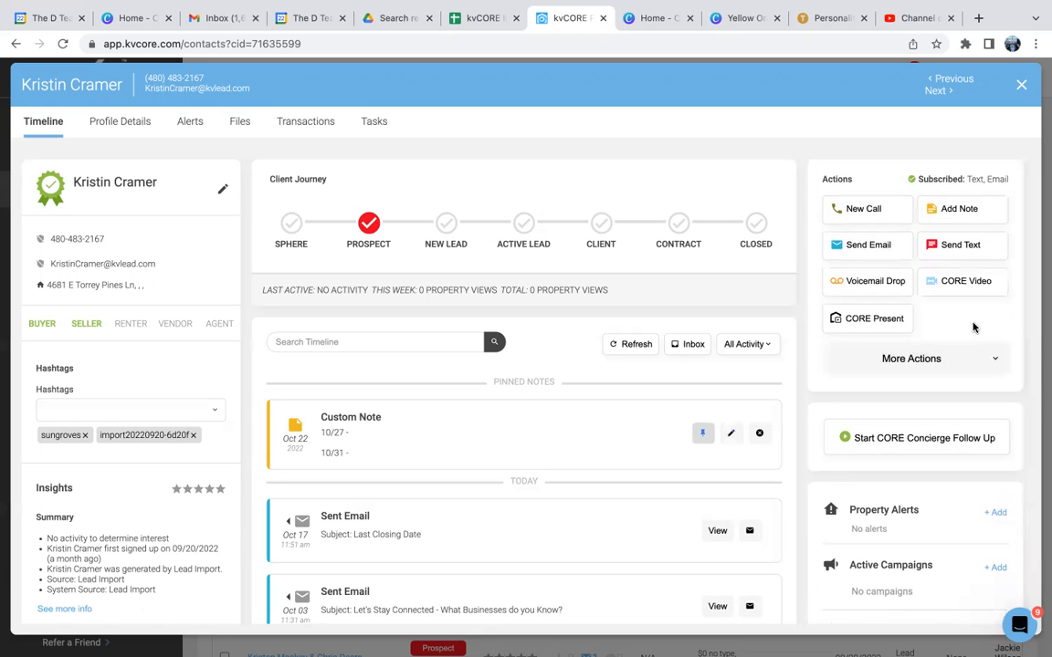
{"action": "left_click", "coordinate": [995, 364]}
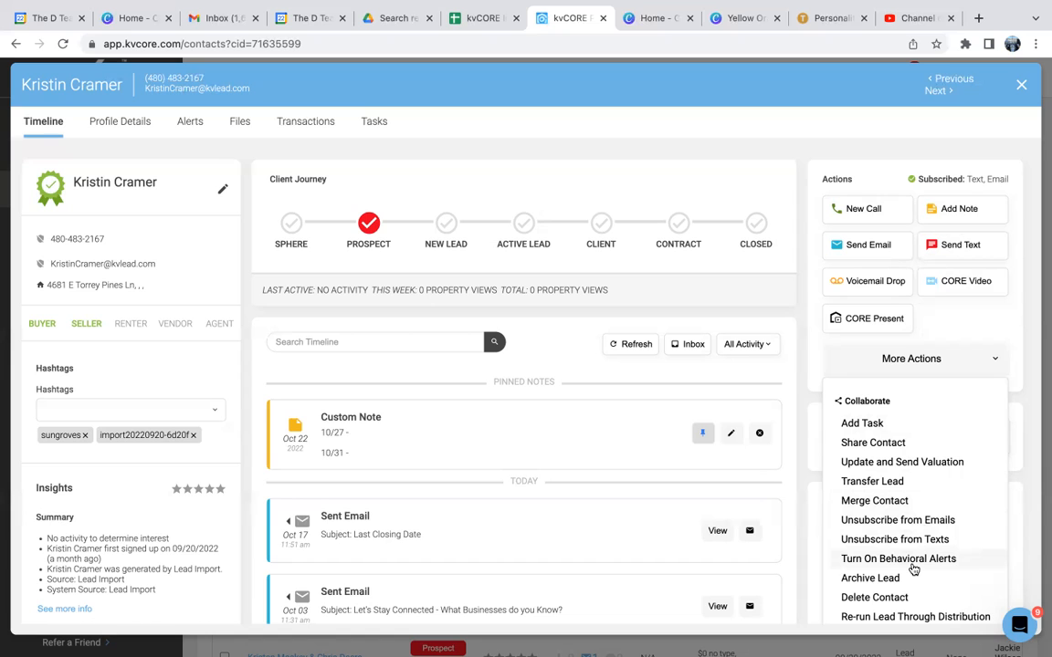
{"action": "scroll", "coordinate": [913, 570], "scroll_direction": "down", "scroll_amount": 3}
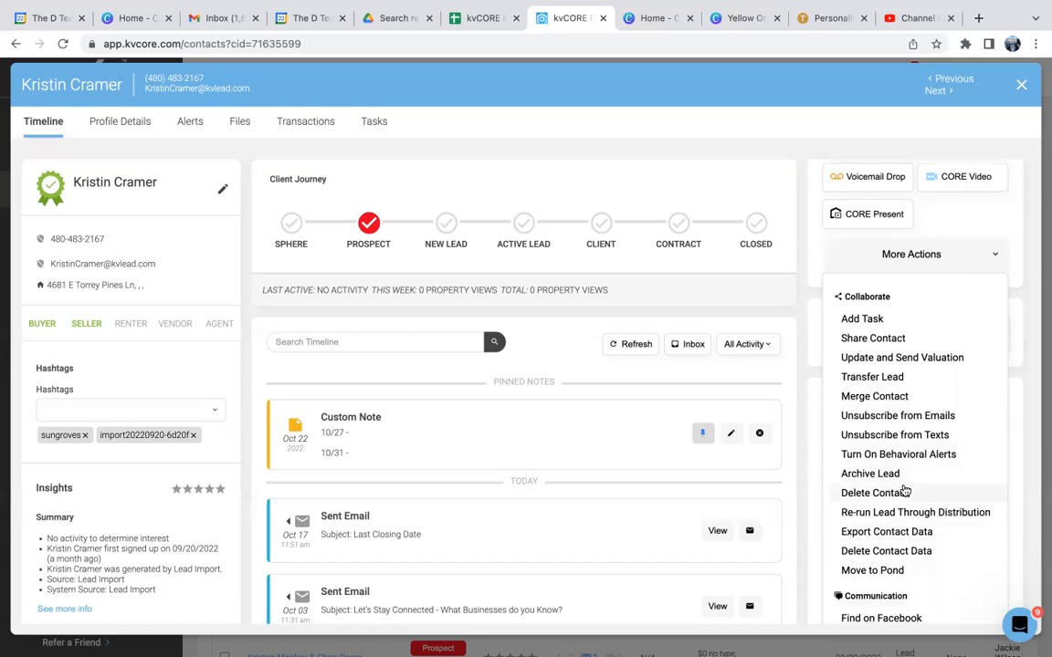
{"action": "scroll", "coordinate": [911, 582], "scroll_direction": "down", "scroll_amount": 3}
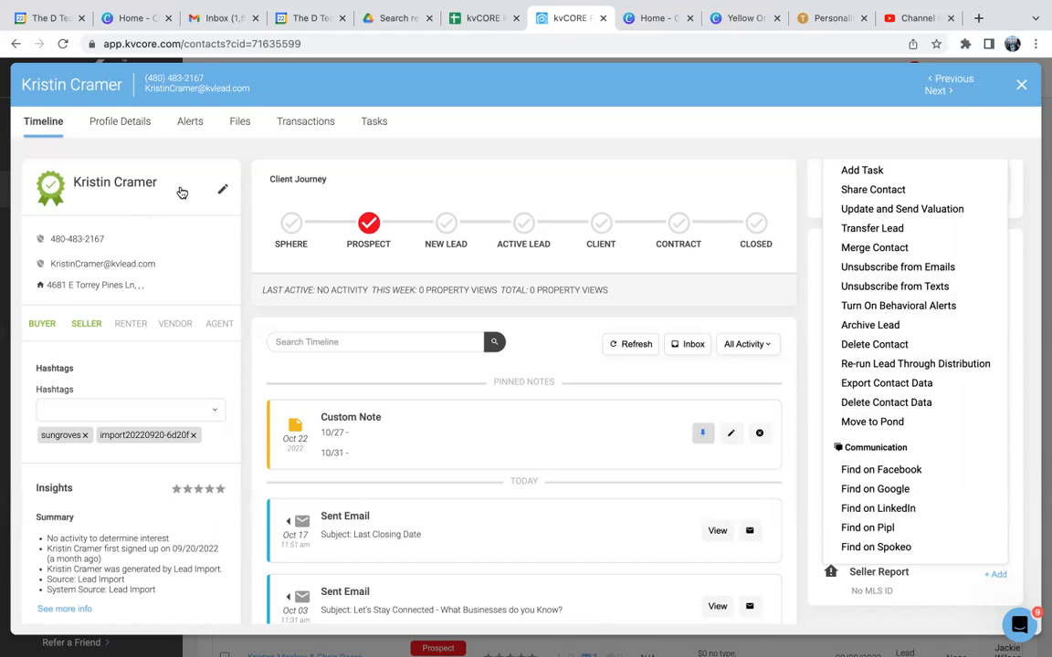
Step: Remove the import20220920-6d20f hashtag from the contact and resave the existing name and phone number
{"action": "left_click", "coordinate": [199, 172]}
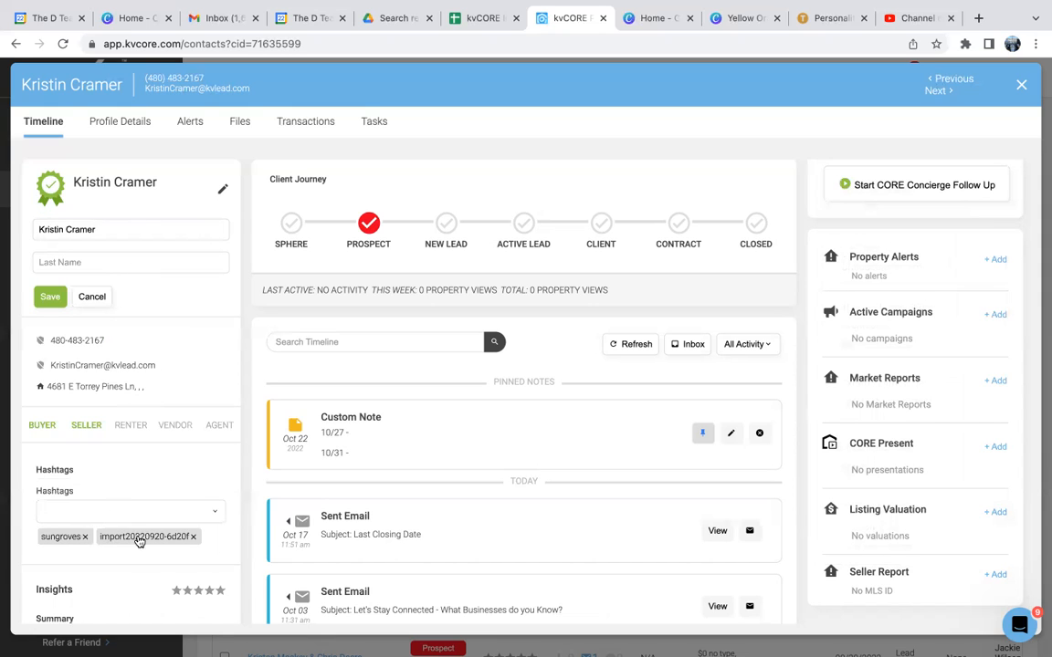
{"action": "left_click", "coordinate": [194, 539]}
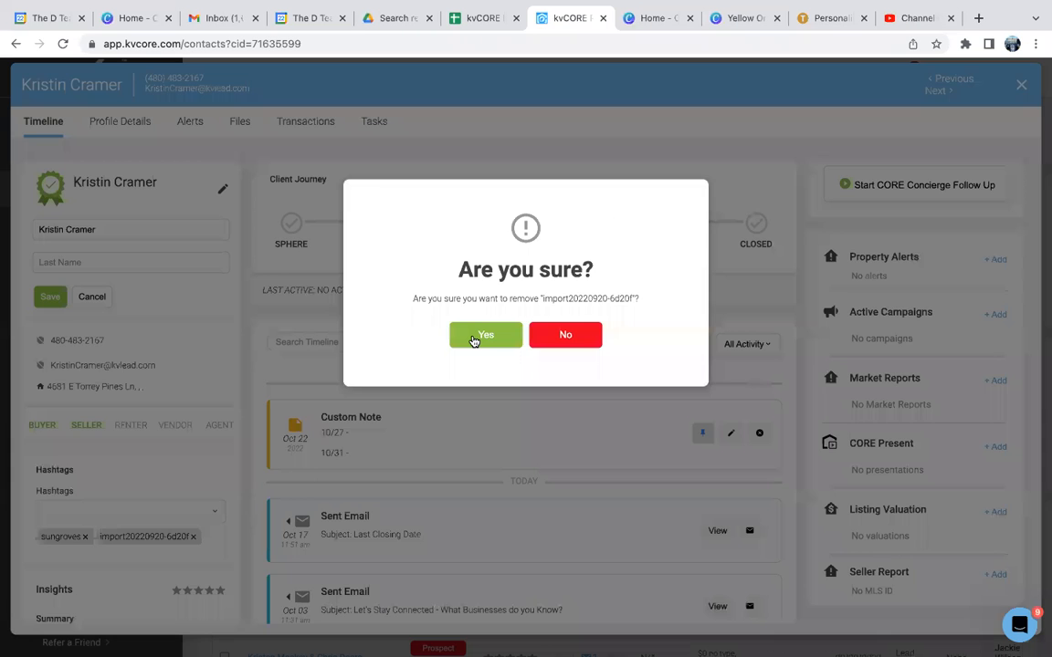
{"action": "left_click", "coordinate": [472, 339]}
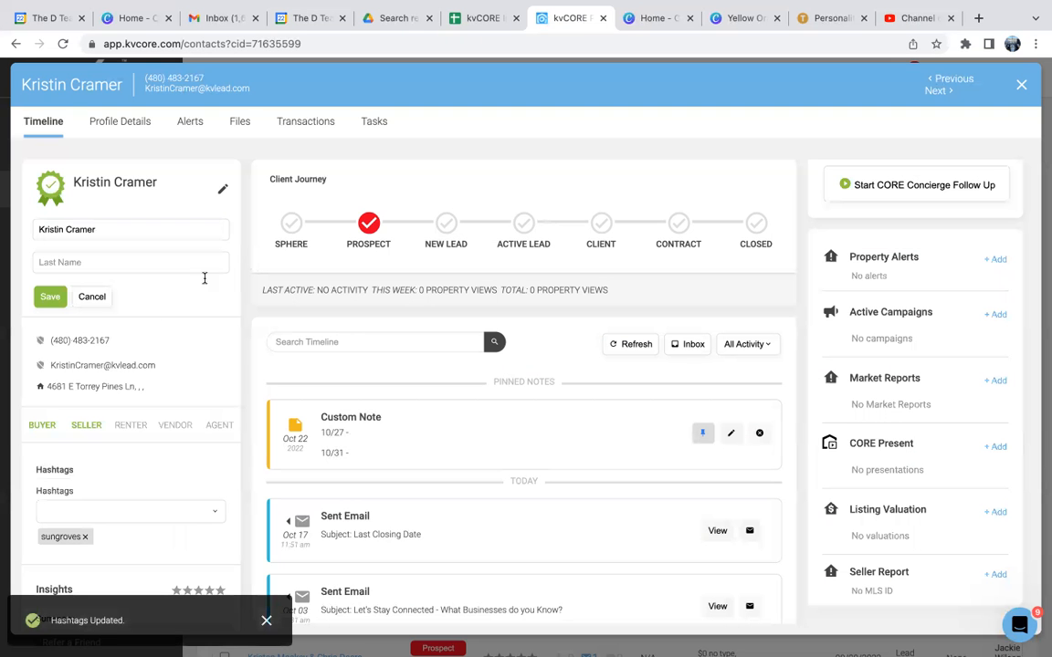
{"action": "left_click", "coordinate": [49, 298]}
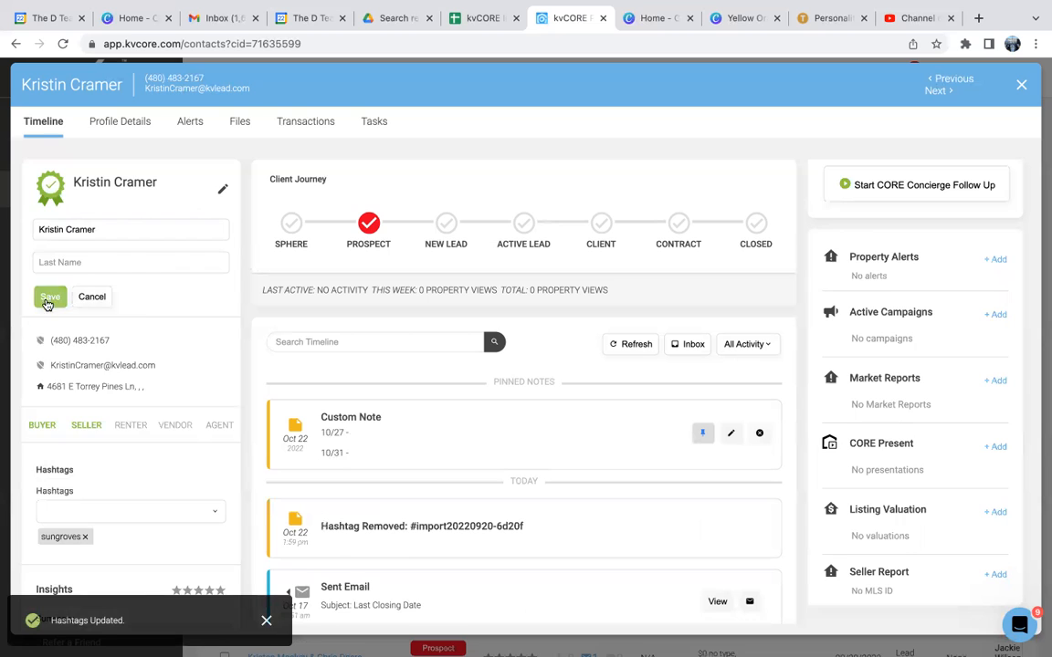
{"action": "left_click", "coordinate": [113, 237]}
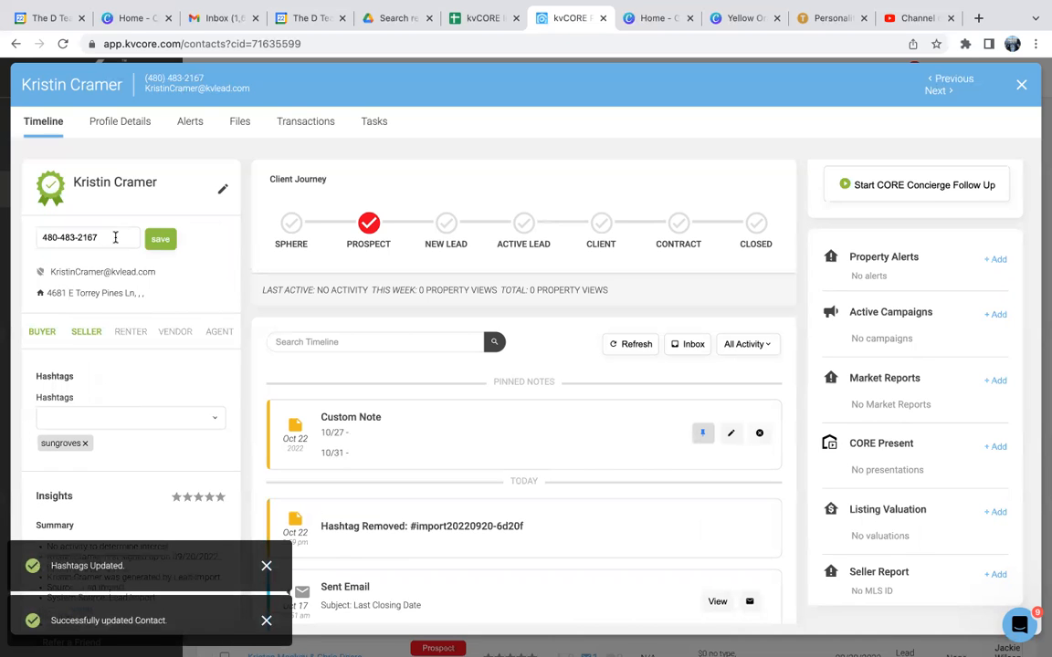
{"action": "left_click", "coordinate": [159, 240]}
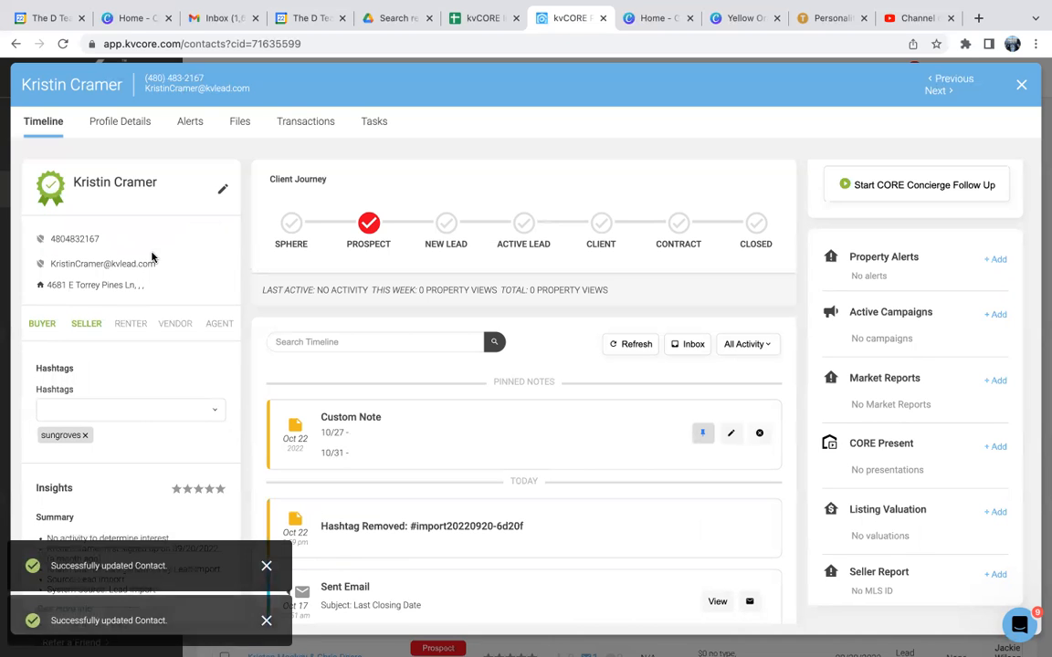
Step: Review the contact's insights and profile details, including contact info, primary address, call/texting options, home preferences and spouse fields
{"action": "scroll", "coordinate": [127, 418], "scroll_direction": "down", "scroll_amount": 3}
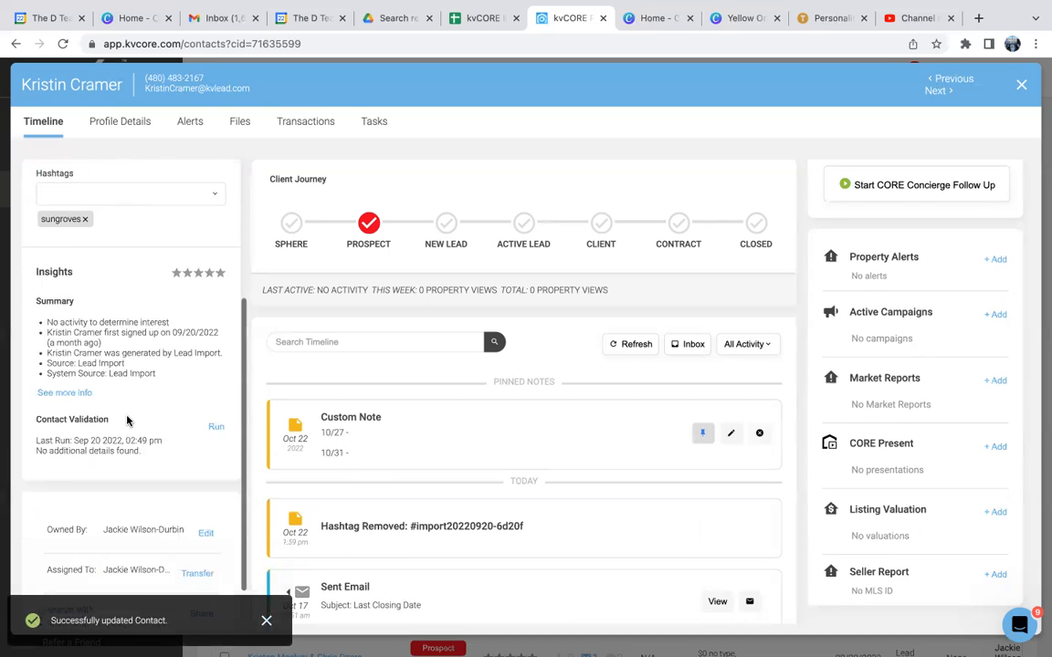
{"action": "scroll", "coordinate": [124, 411], "scroll_direction": "up", "scroll_amount": 3}
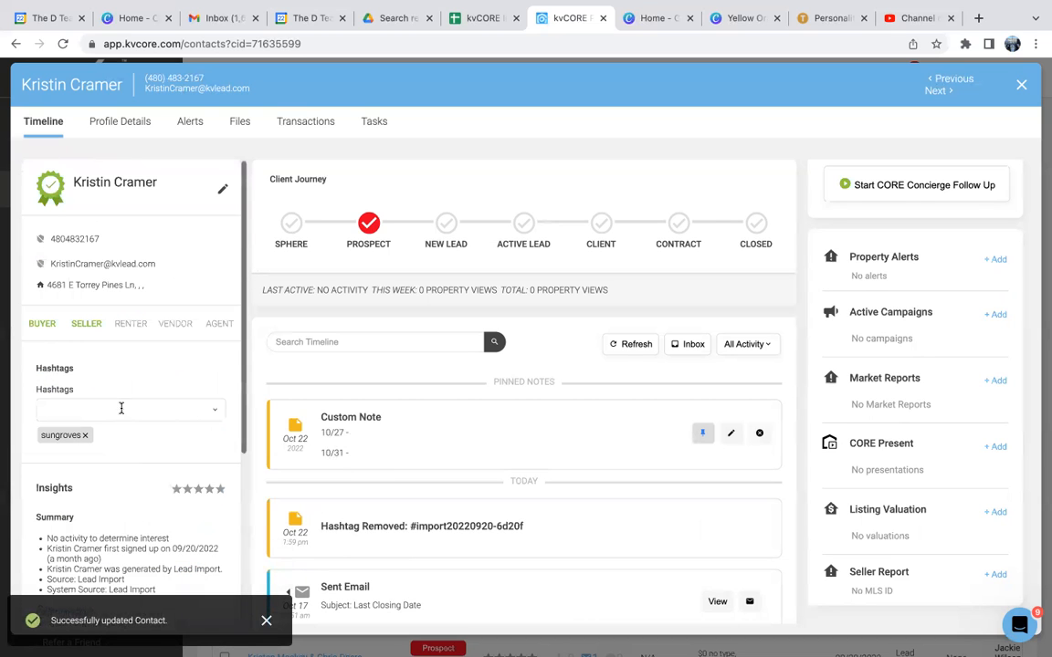
{"action": "left_click", "coordinate": [118, 125]}
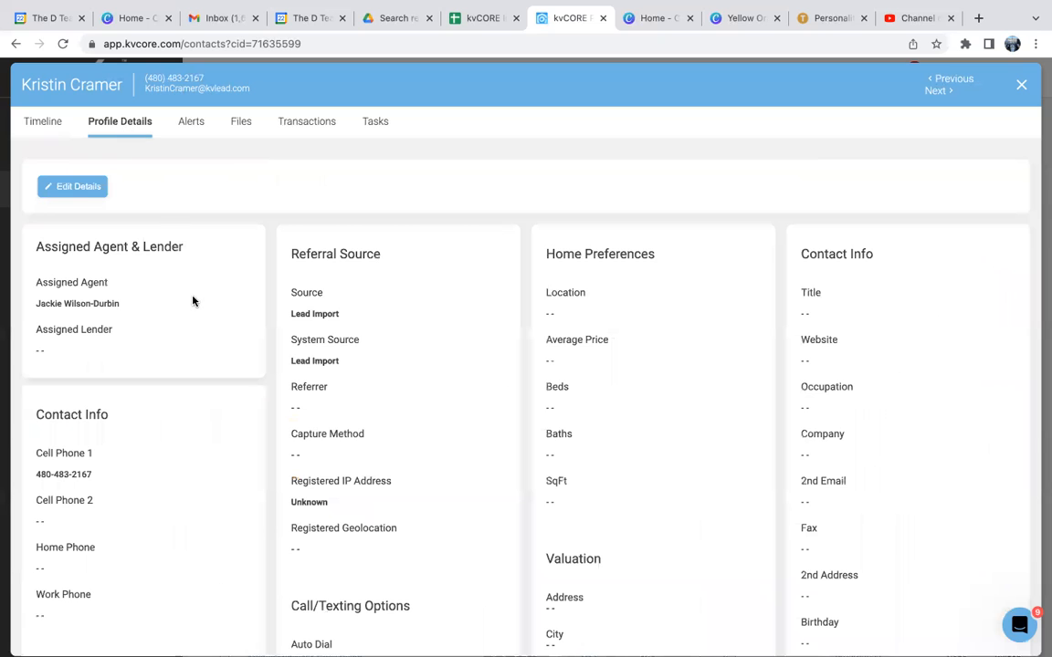
{"action": "scroll", "coordinate": [188, 367], "scroll_direction": "down", "scroll_amount": 2}
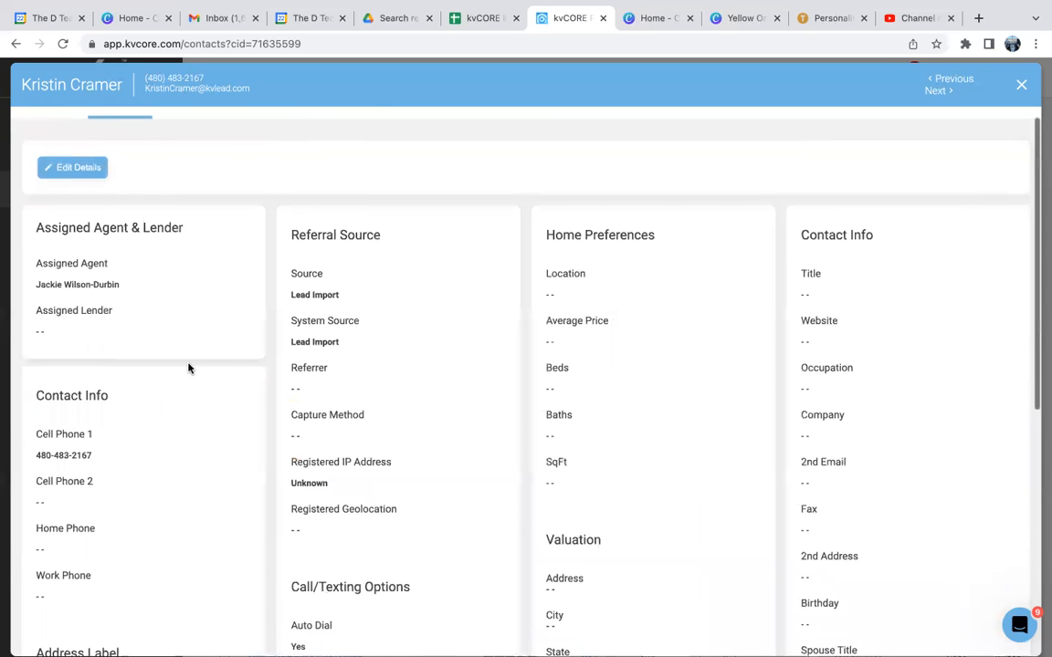
{"action": "scroll", "coordinate": [188, 367], "scroll_direction": "down", "scroll_amount": 5}
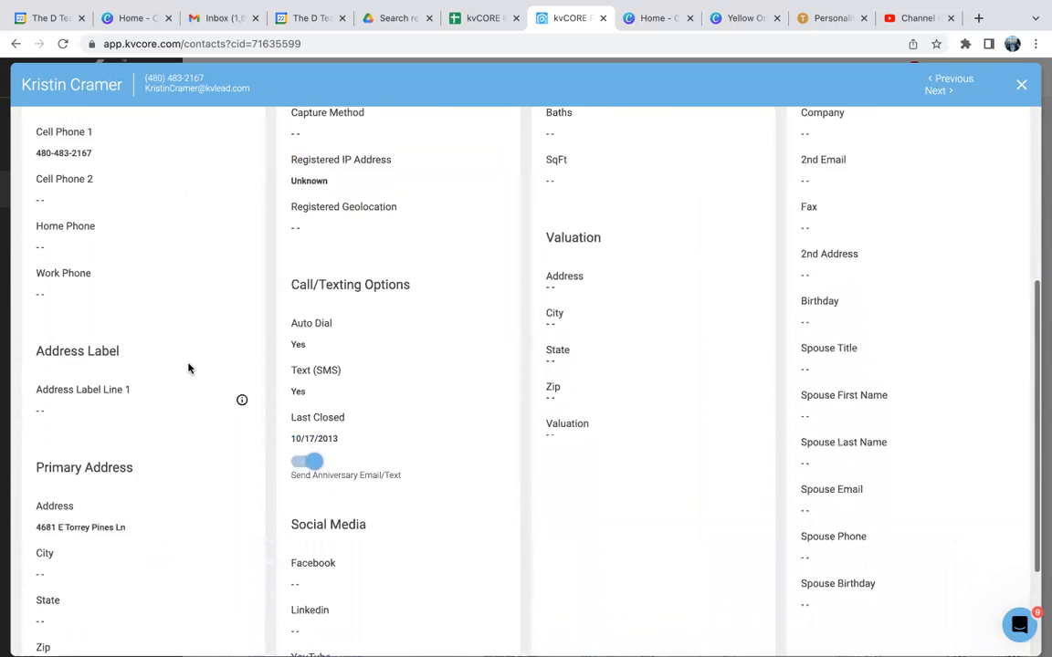
{"action": "scroll", "coordinate": [188, 368], "scroll_direction": "down", "scroll_amount": 1}
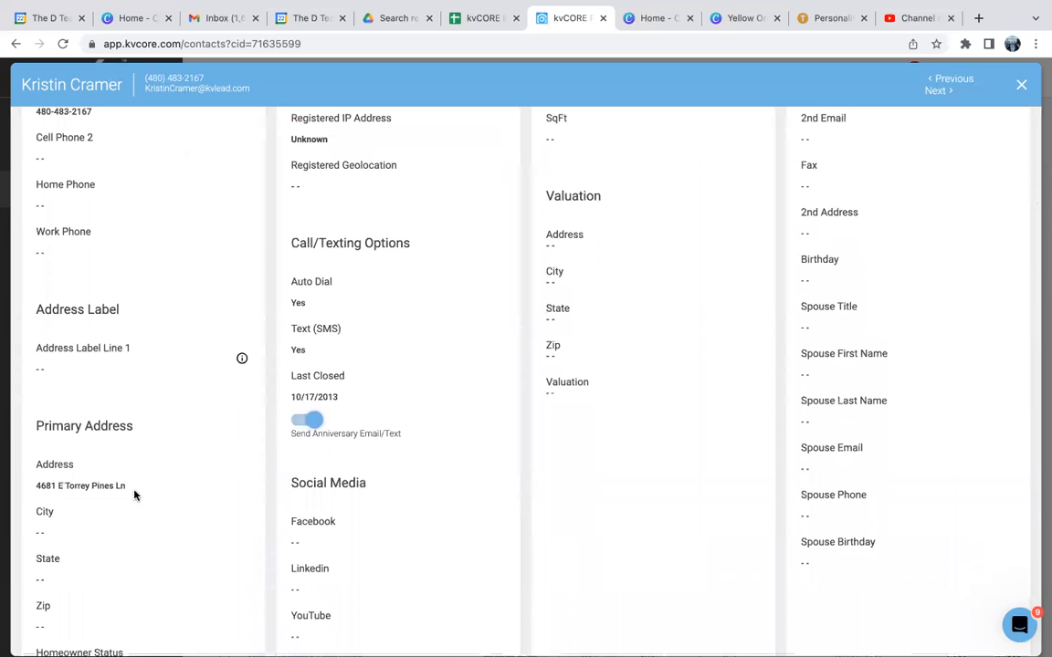
{"action": "scroll", "coordinate": [148, 512], "scroll_direction": "up", "scroll_amount": 3}
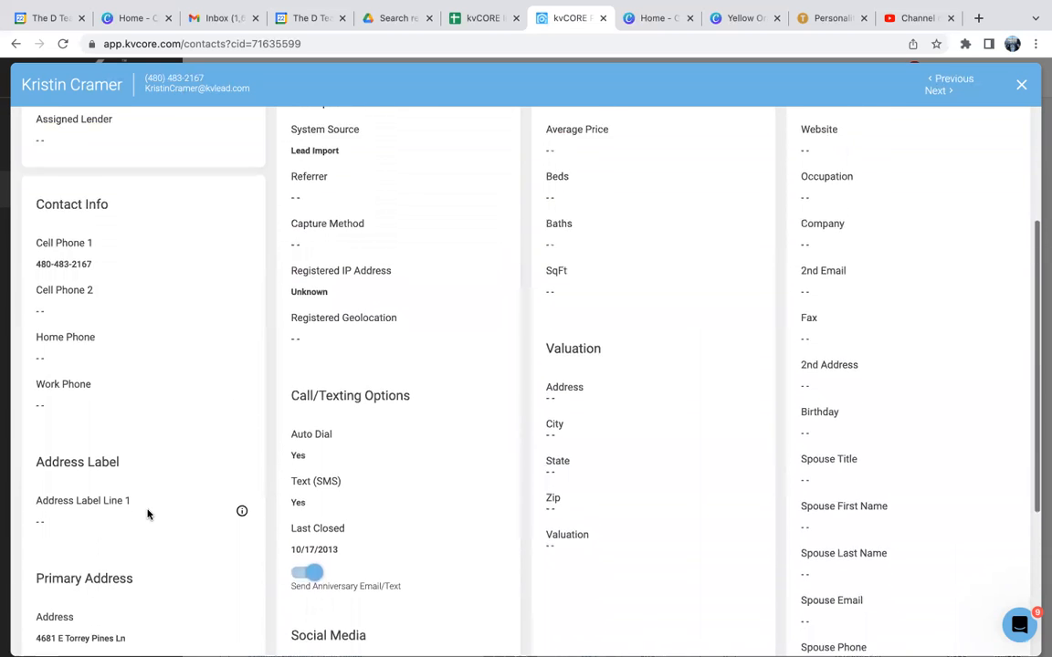
{"action": "scroll", "coordinate": [148, 514], "scroll_direction": "up", "scroll_amount": 2}
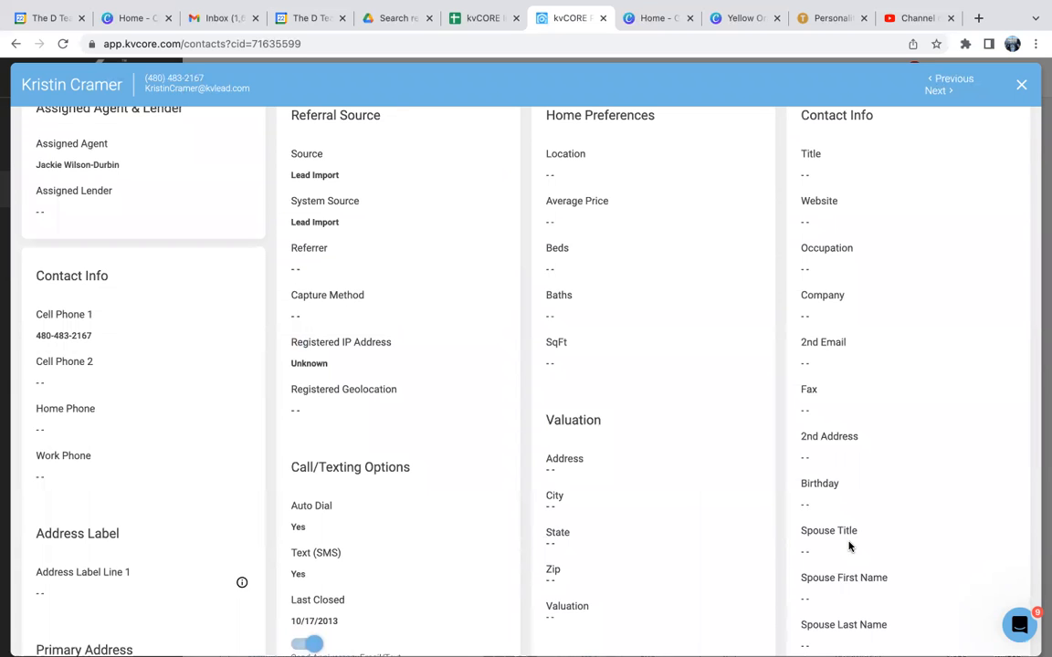
{"action": "scroll", "coordinate": [849, 546], "scroll_direction": "up", "scroll_amount": 3}
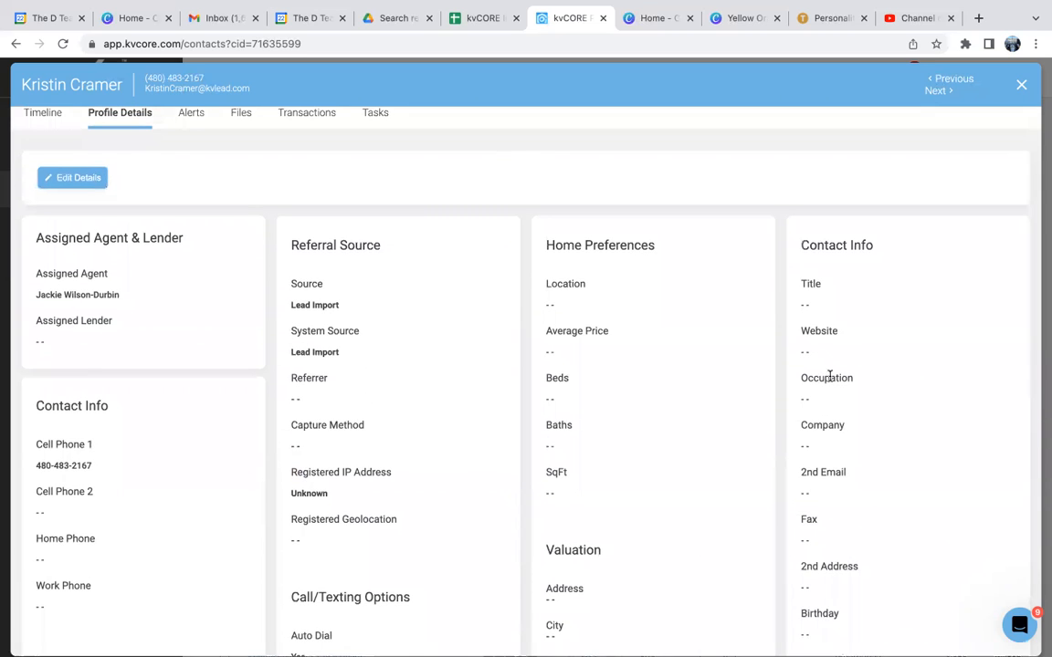